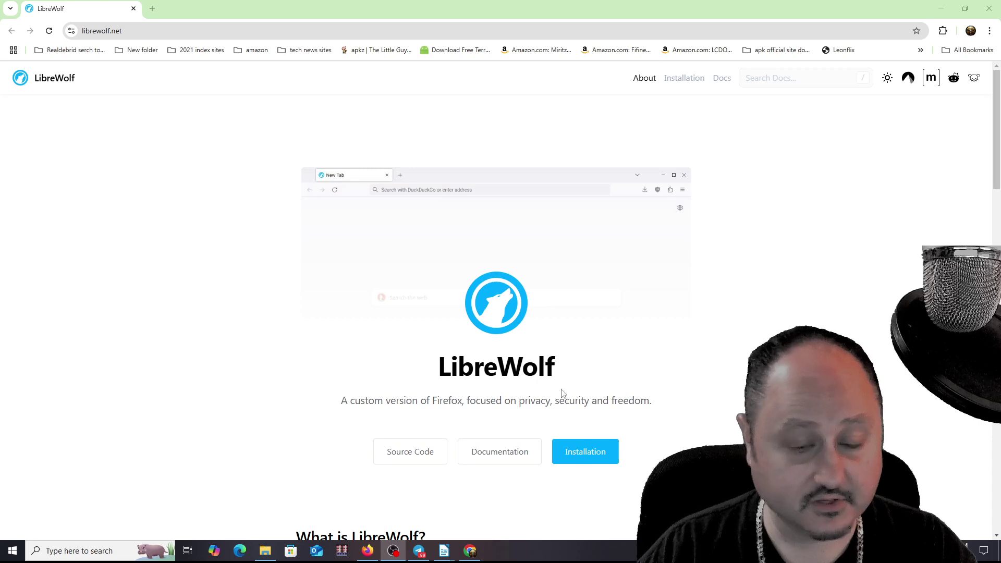
Download the LibreWolf 135.0.1 Windows setup.exe from the Windows instructions page and run it
click(586, 458)
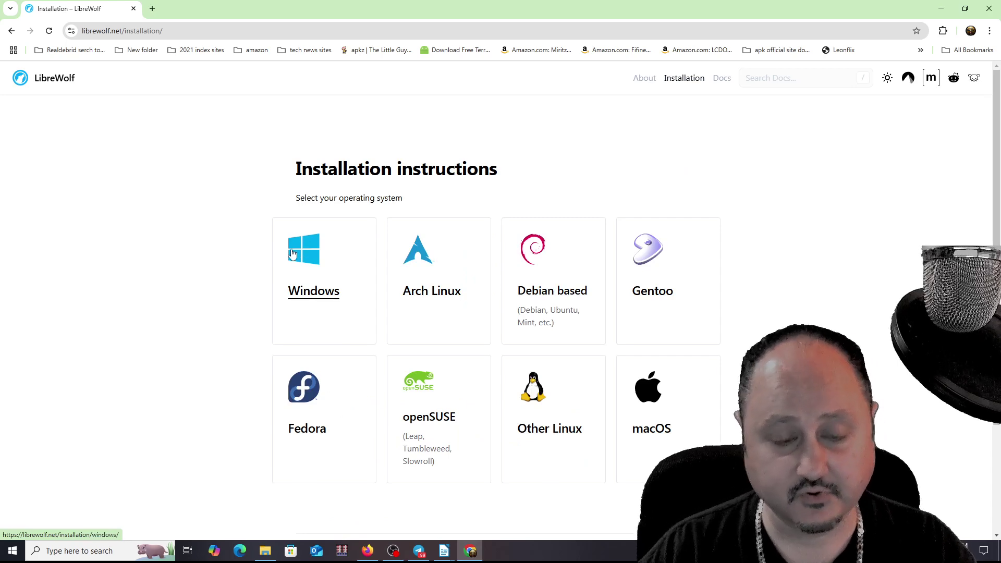
click(297, 308)
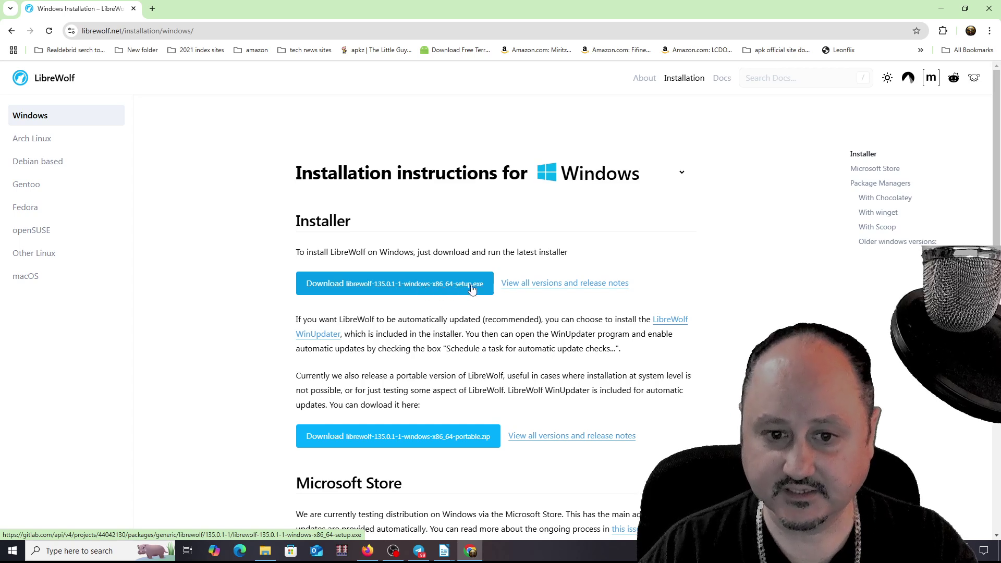
click(432, 287)
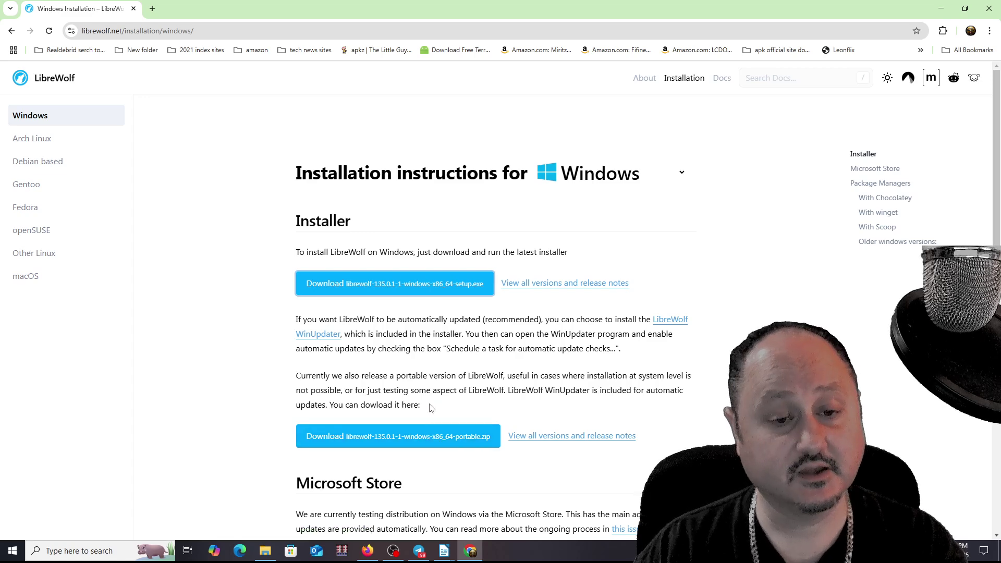
click(397, 289)
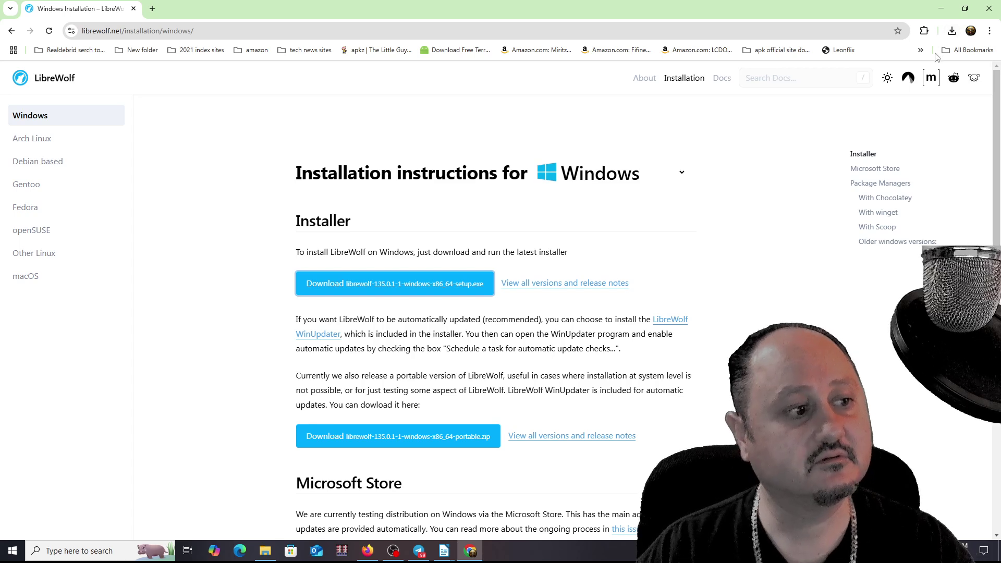
click(953, 32)
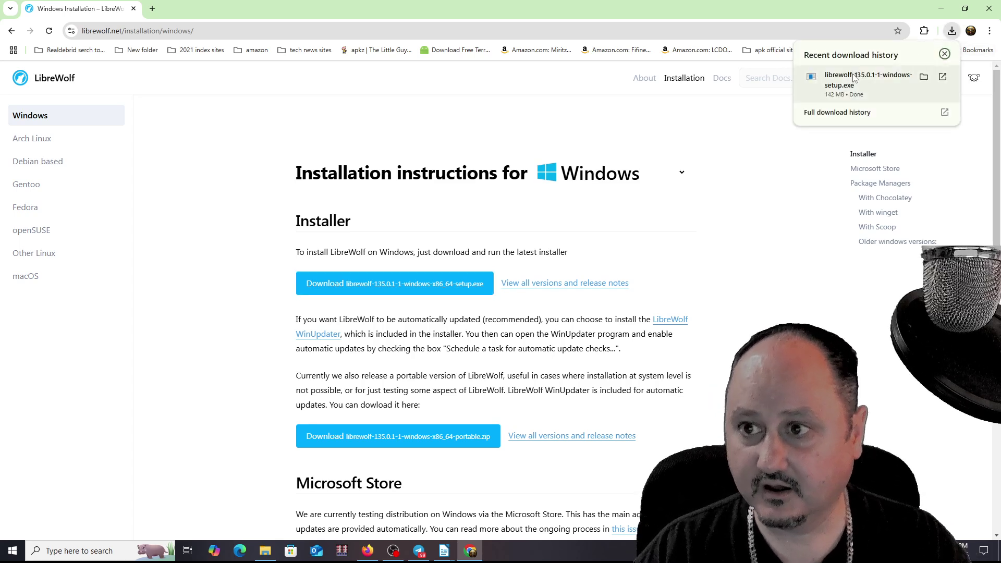
click(879, 78)
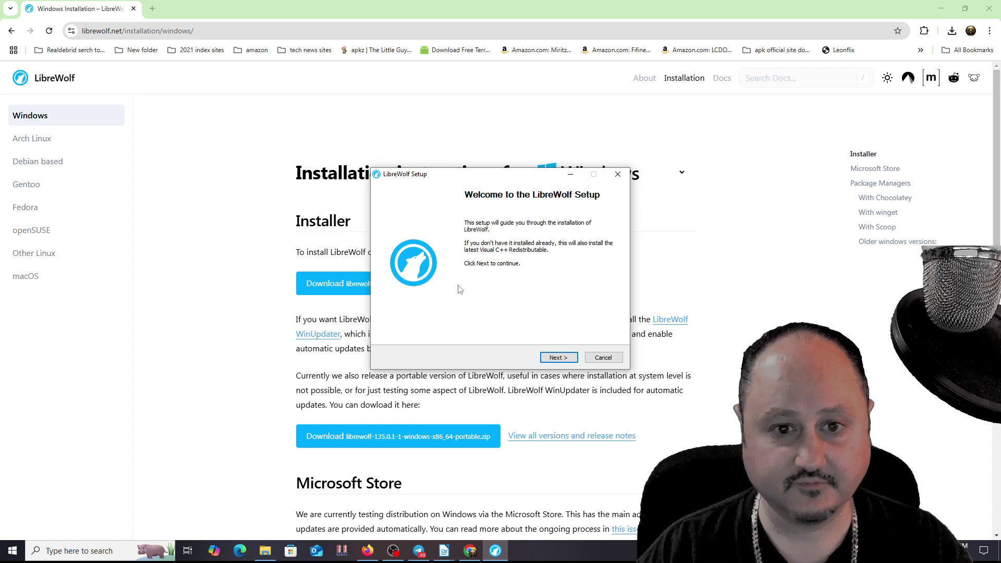
Install LibreWolf with default components and install location, finish setup, then minimize Chrome
click(563, 359)
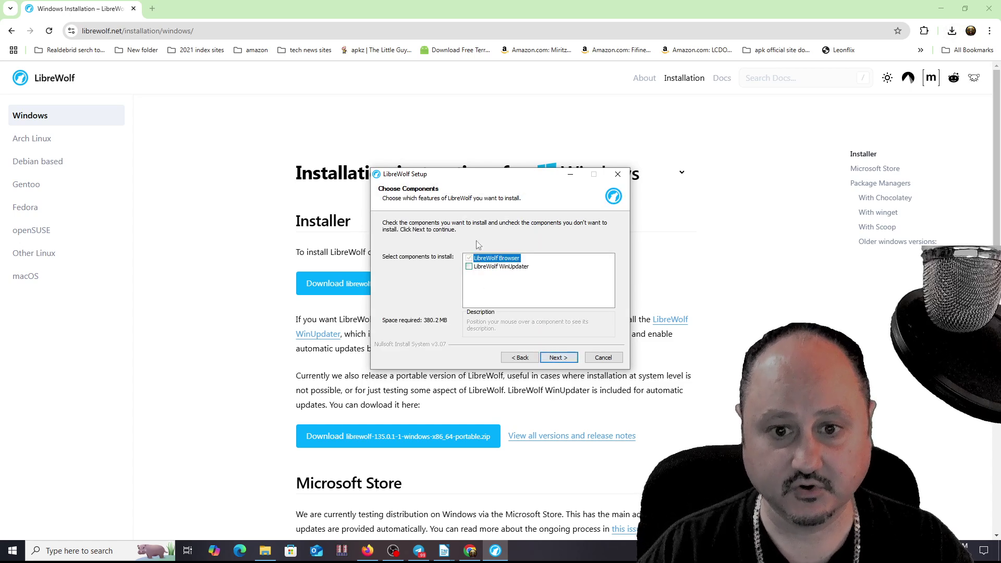
click(559, 360)
click(558, 360)
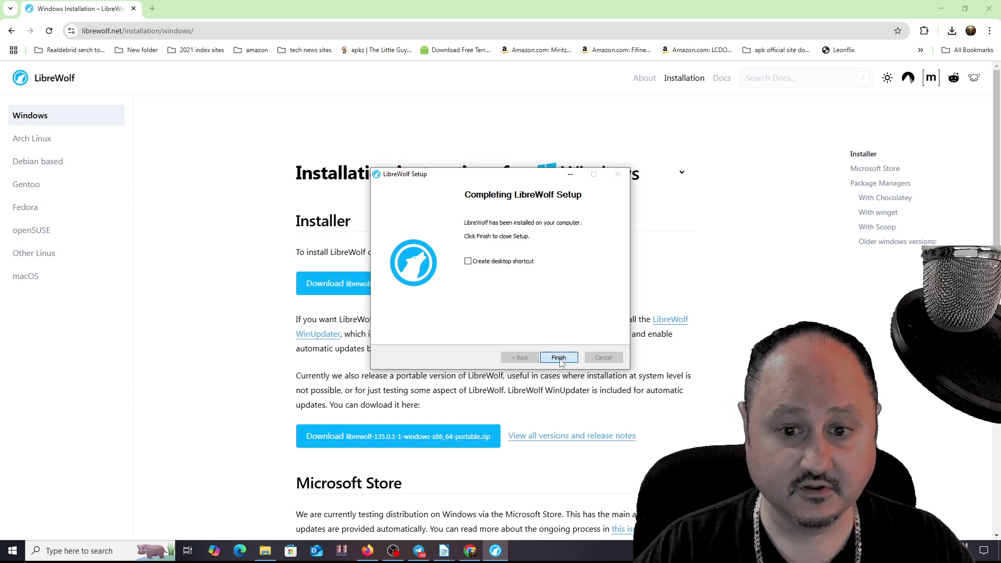
click(559, 360)
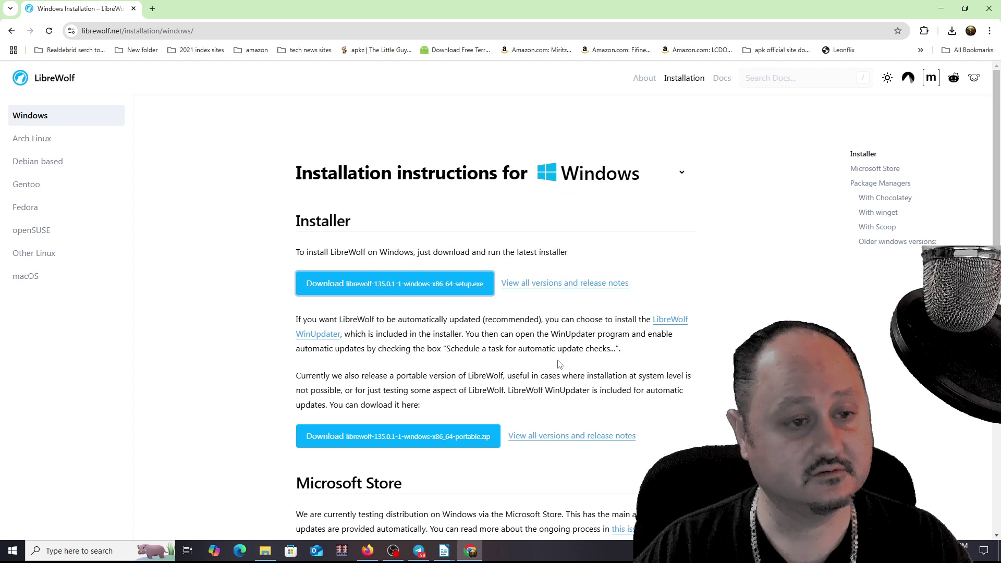
click(942, 10)
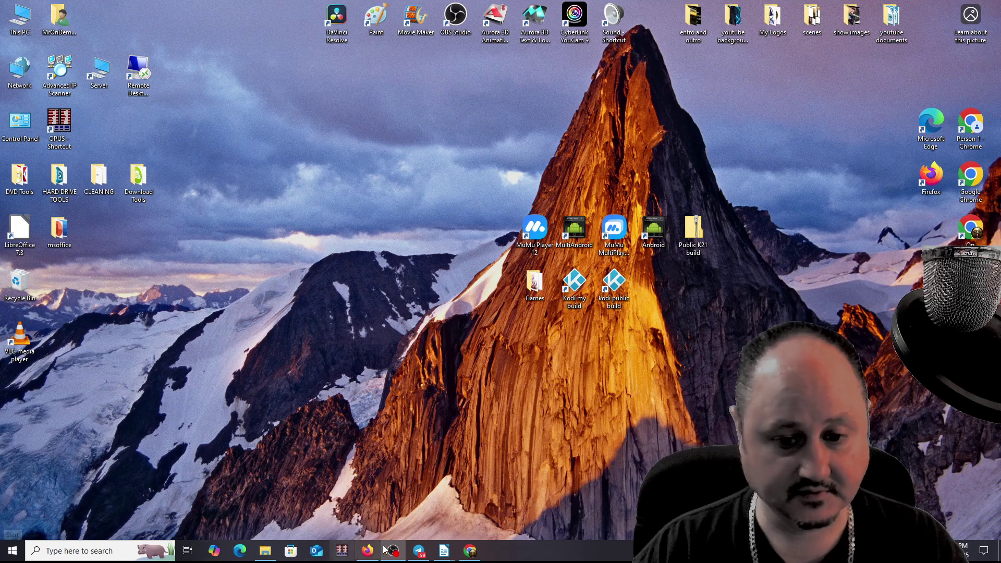
Create a desktop shortcut for LibreWolf from its Start menu entry and place it beside Firefox
click(12, 551)
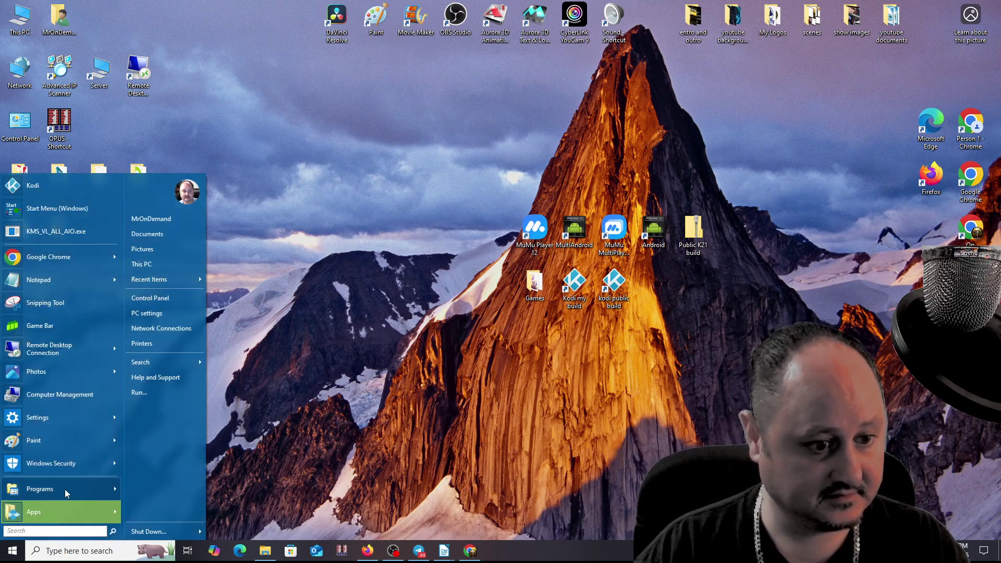
mouse_move(67, 493)
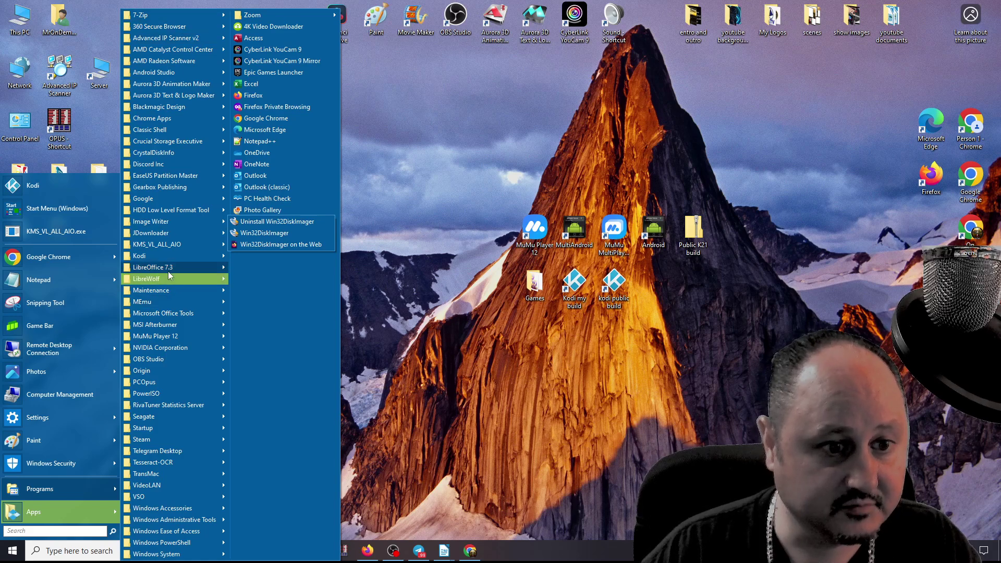
mouse_move(167, 281)
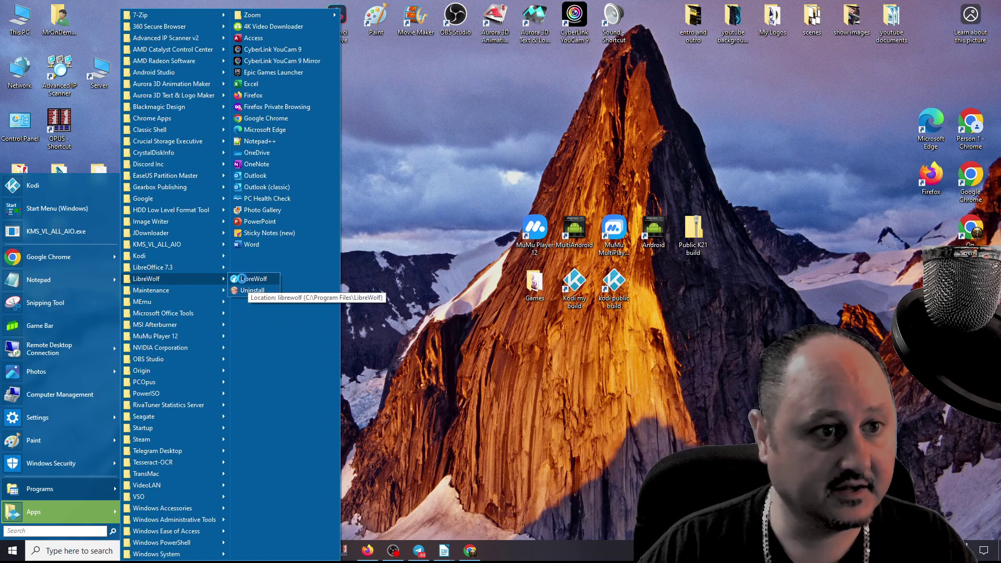
right_click(243, 282)
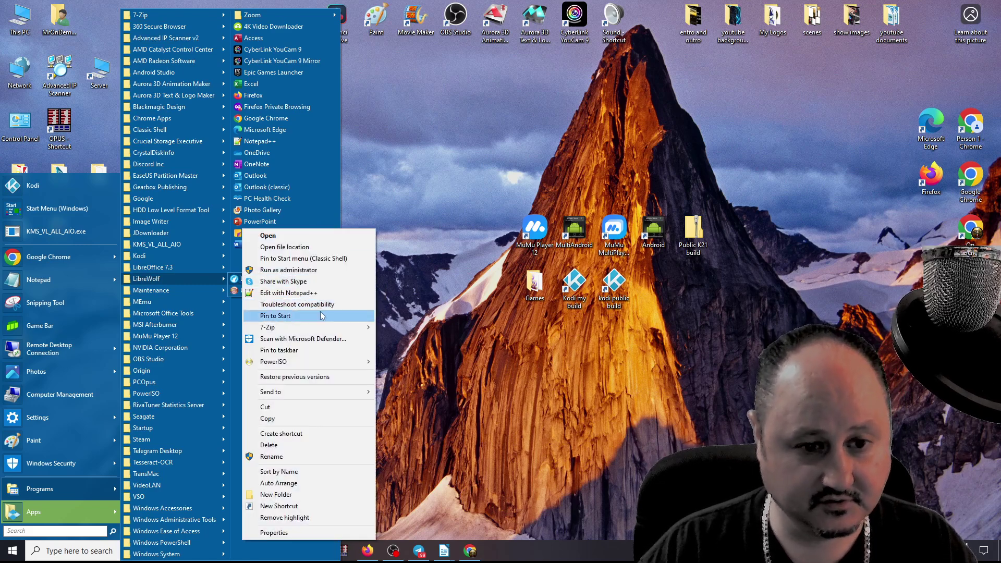
click(328, 432)
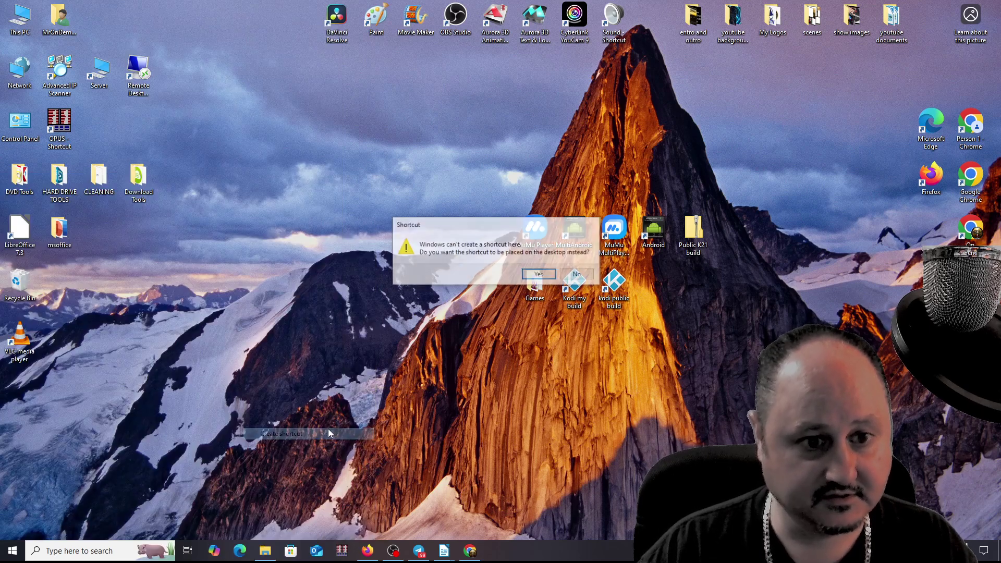
click(539, 274)
drag(26, 392, 927, 230)
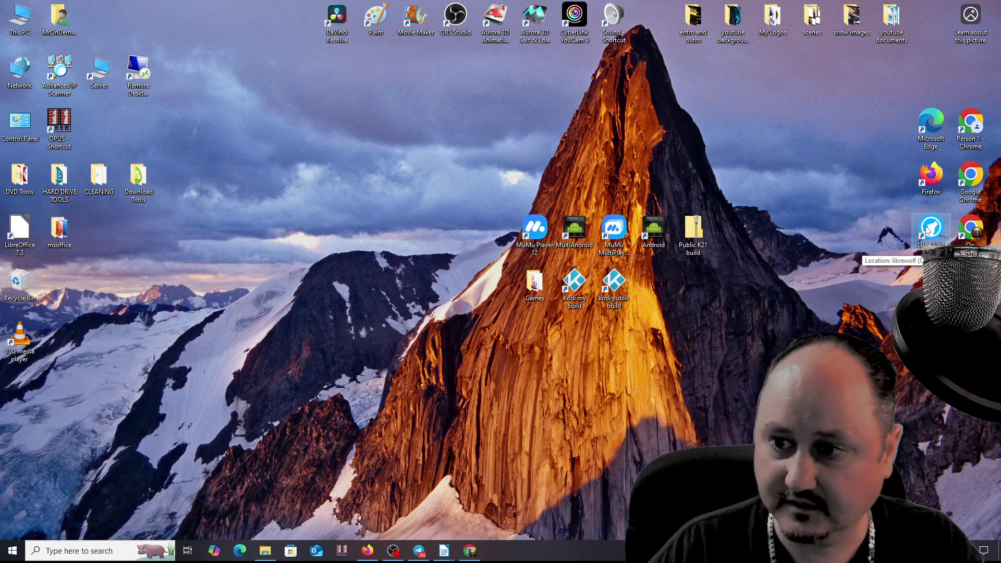
Launch LibreWolf from the desktop shortcut and maximize its window
double_click(924, 228)
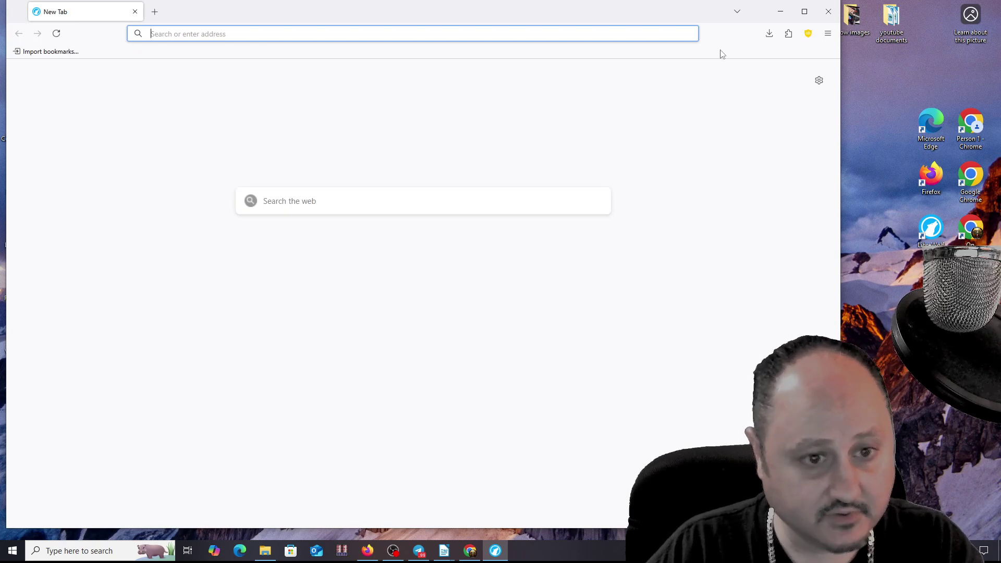
double_click(546, 12)
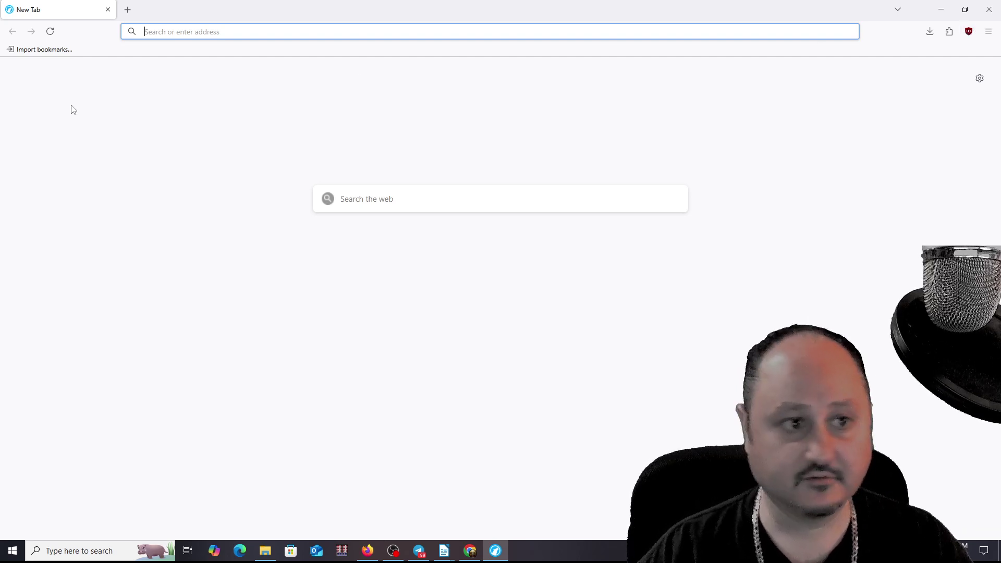
Import bookmarks, passwords and history from Chrome's Computer profile into LibreWolf
click(31, 49)
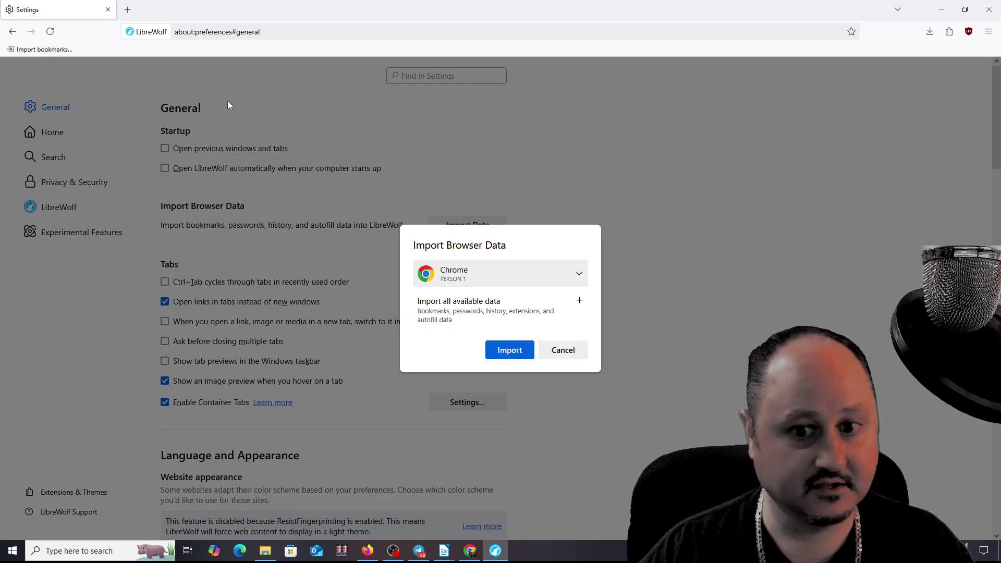
click(580, 280)
click(580, 280)
click(580, 280)
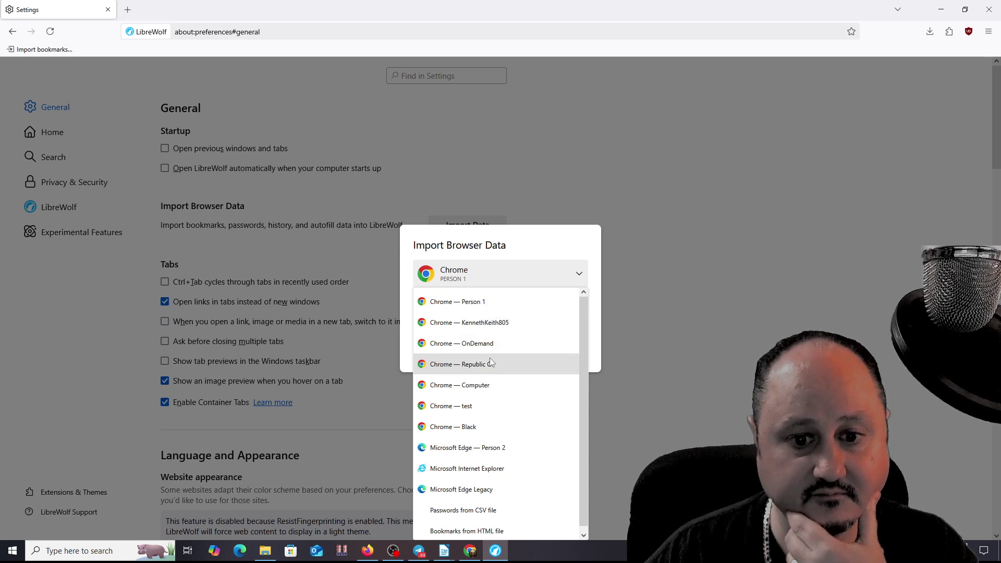
click(488, 387)
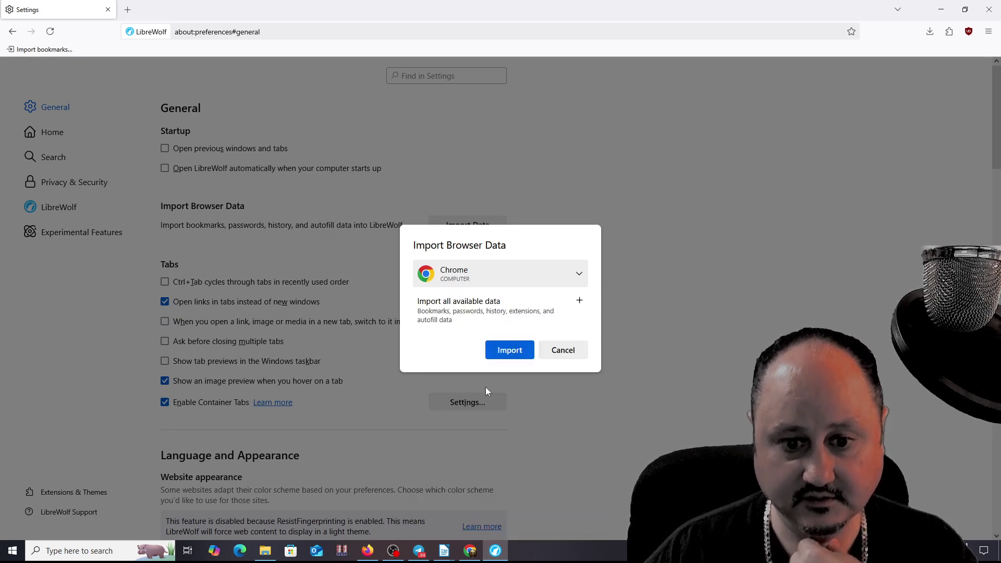
click(510, 352)
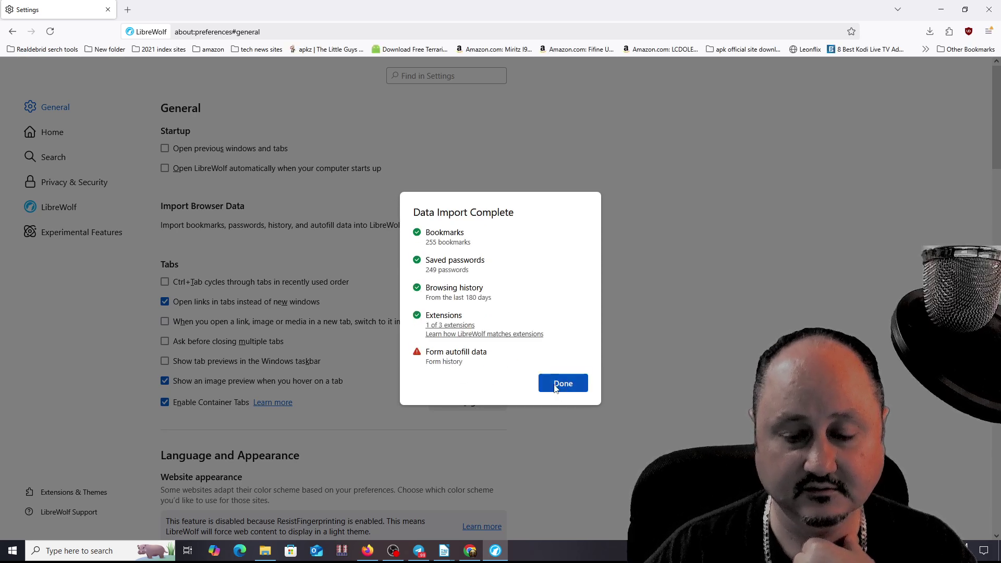
click(563, 384)
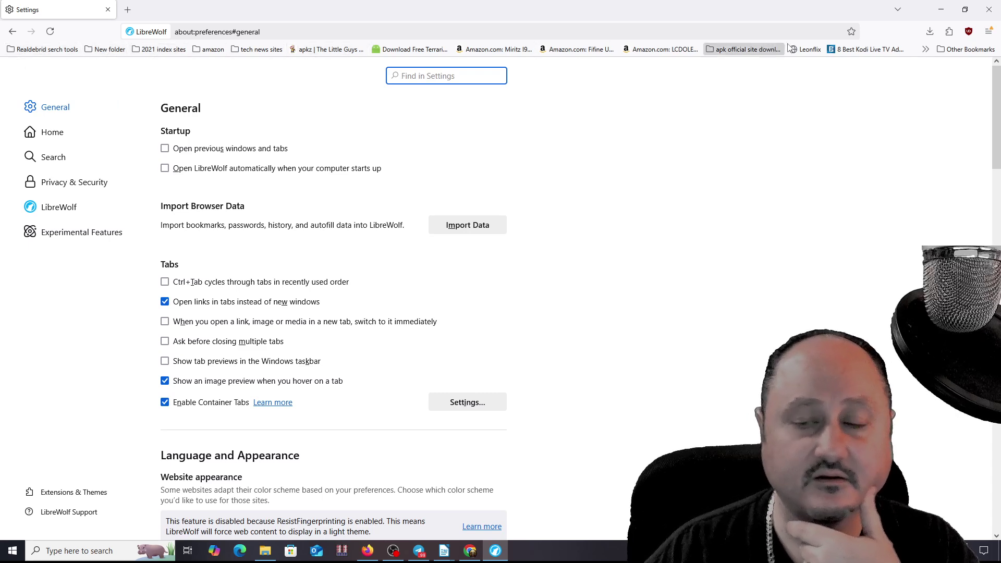
Show the bookmarks toolbar overflow list of imported Chrome bookmarks, then dismiss it
click(929, 52)
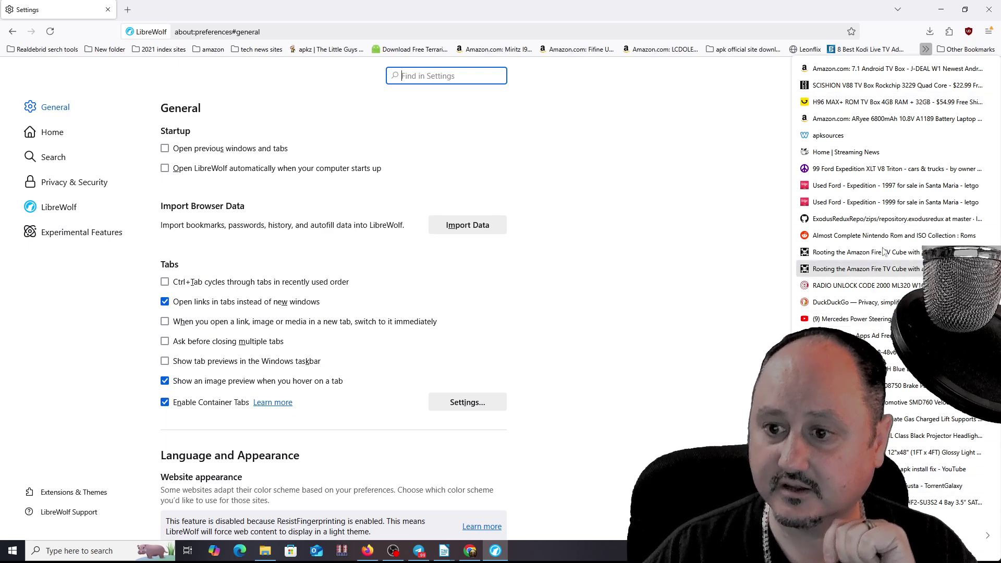
click(698, 157)
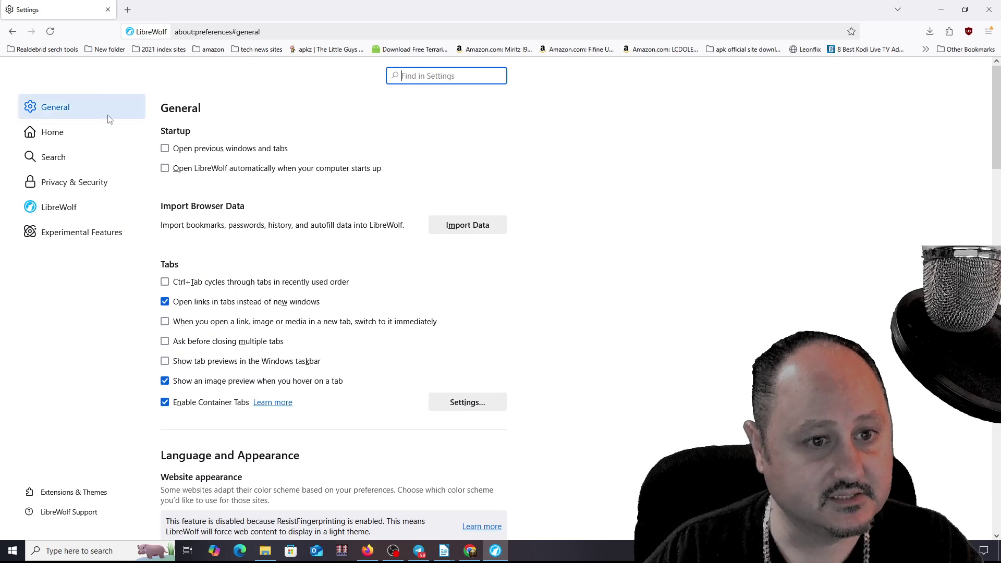
scroll(218, 378, down, 10)
scroll(218, 379, up, 6)
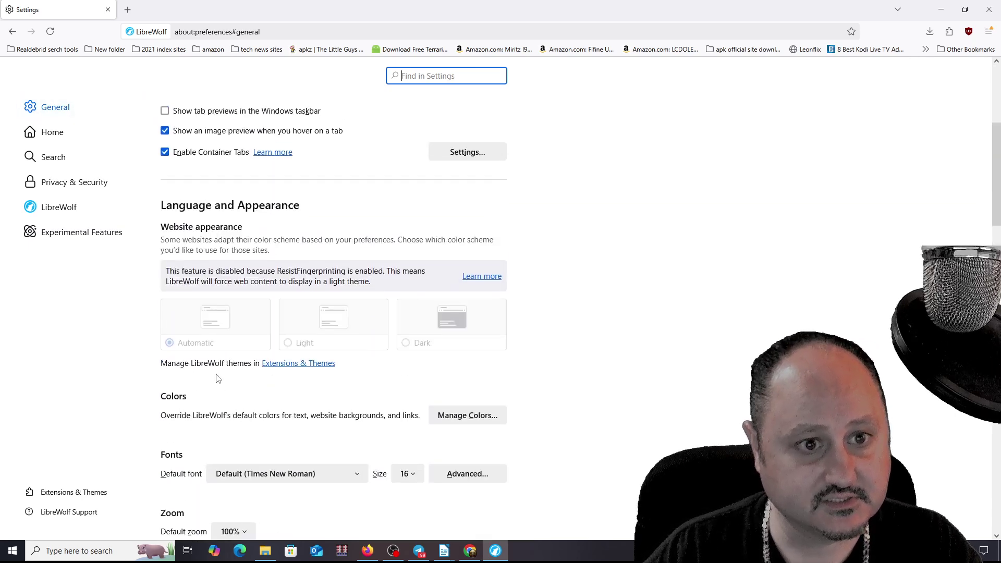
scroll(218, 379, up, 5)
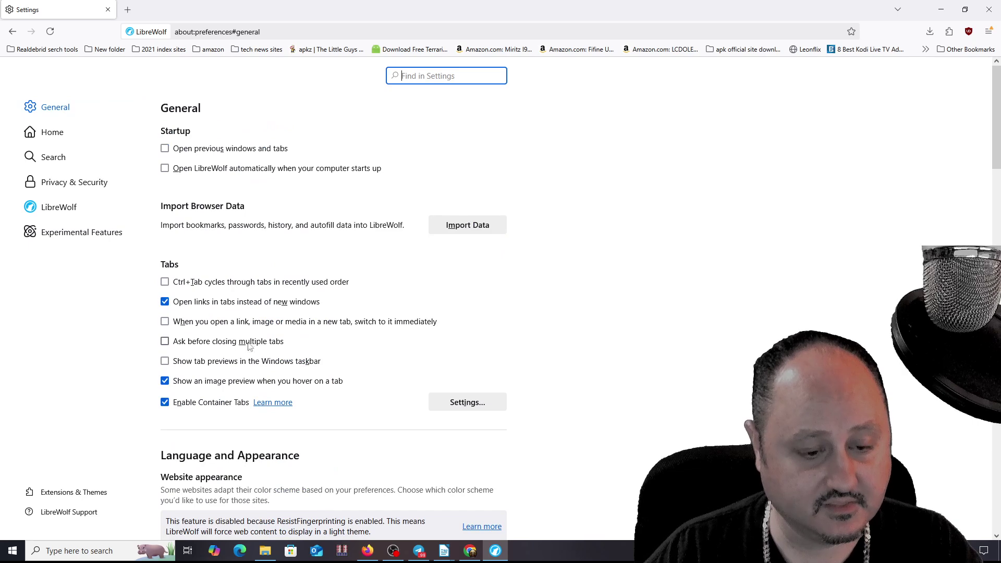
scroll(255, 355, down, 3)
scroll(257, 358, down, 1)
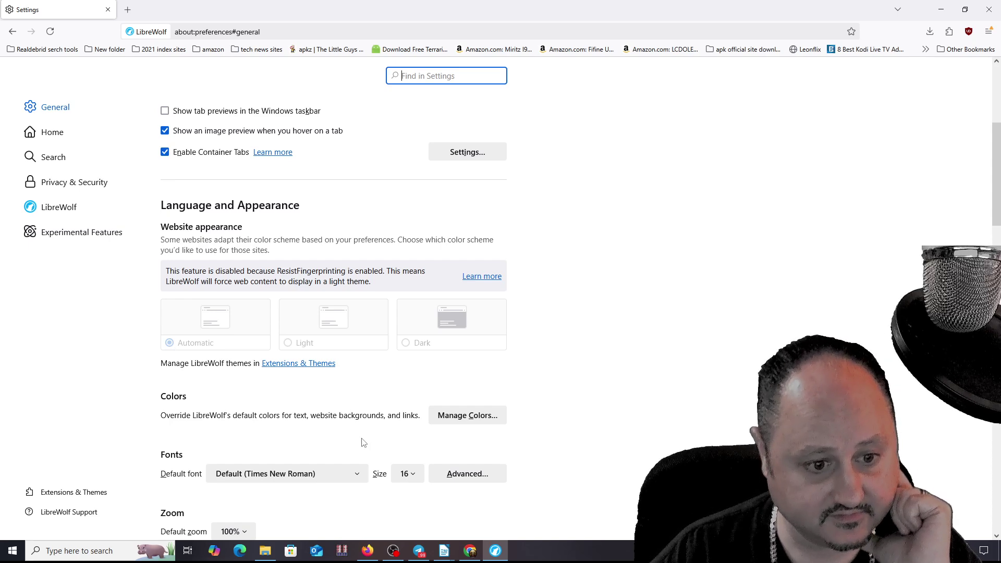
scroll(364, 443, down, 4)
scroll(363, 443, up, 8)
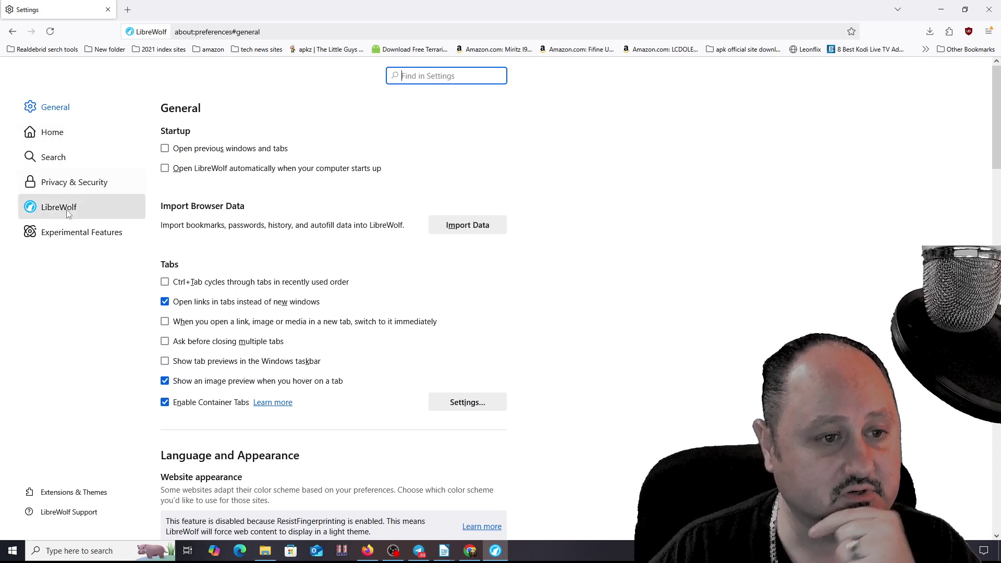
scroll(422, 313, down, 5)
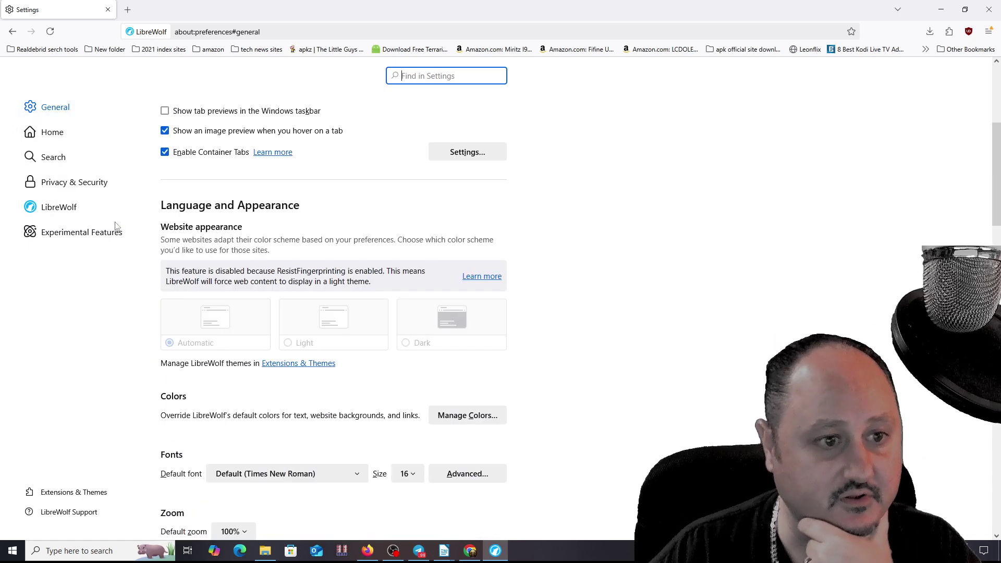
scroll(336, 438, down, 3)
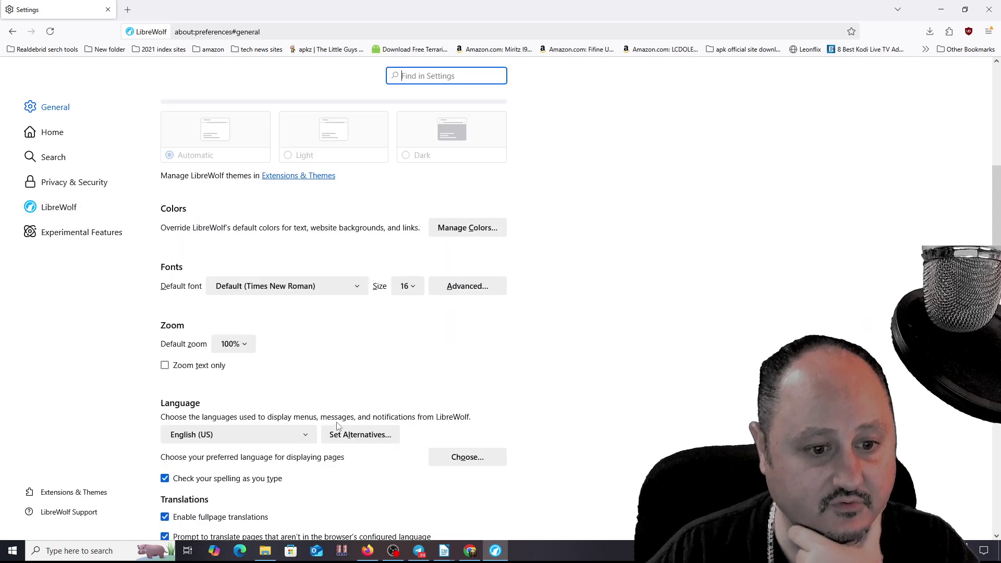
scroll(338, 427, down, 2)
scroll(338, 427, down, 3)
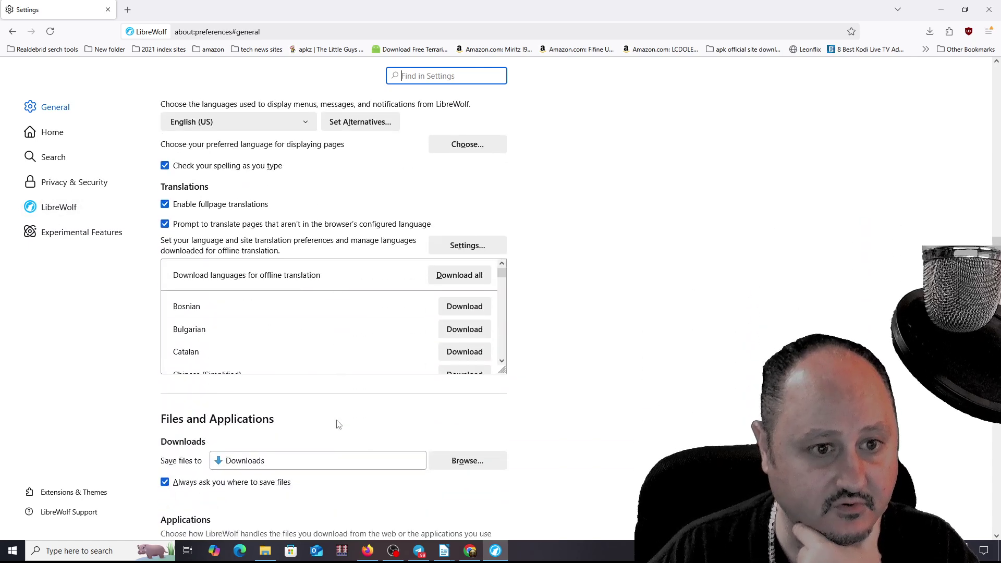
scroll(182, 427, down, 4)
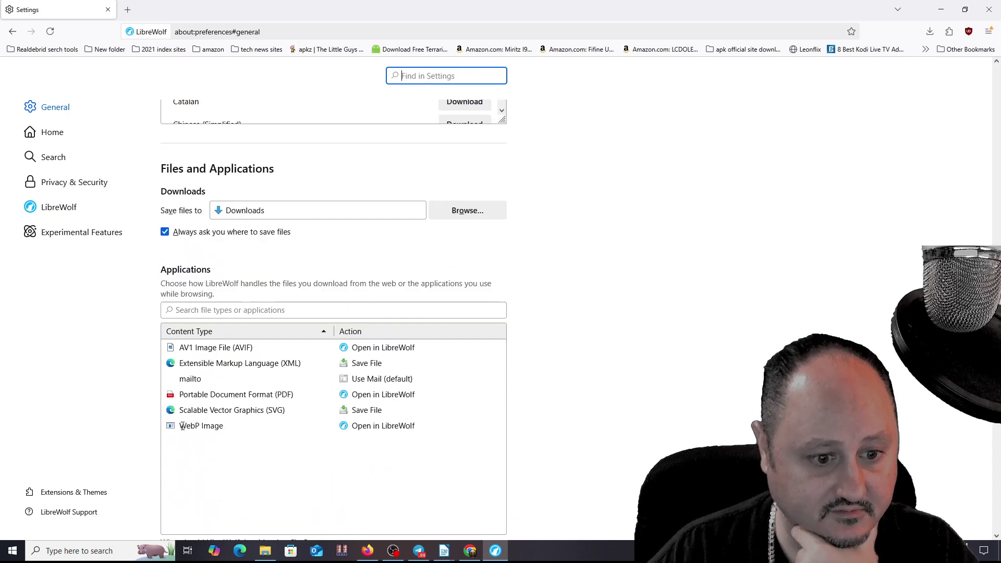
scroll(316, 460, down, 4)
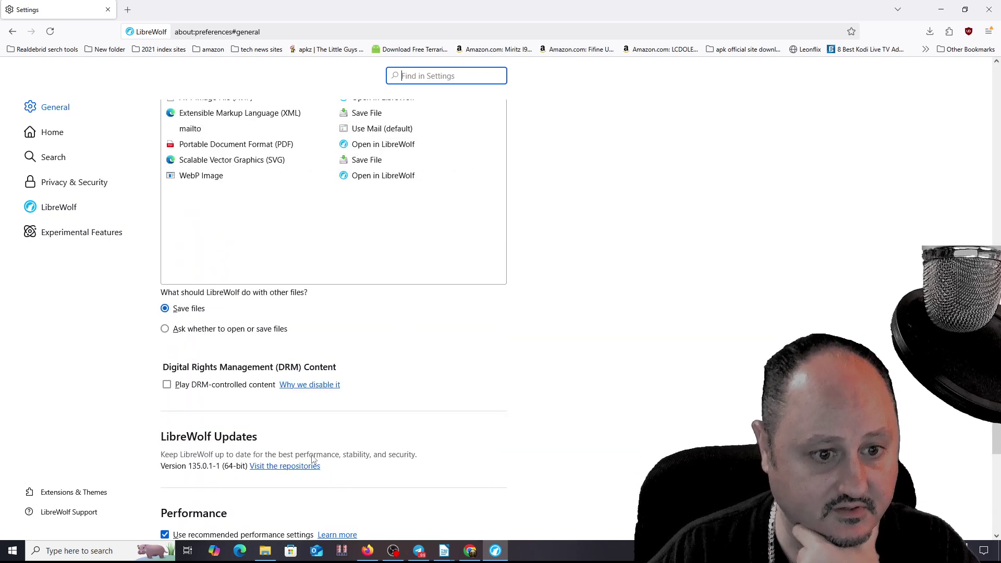
scroll(313, 459, down, 2)
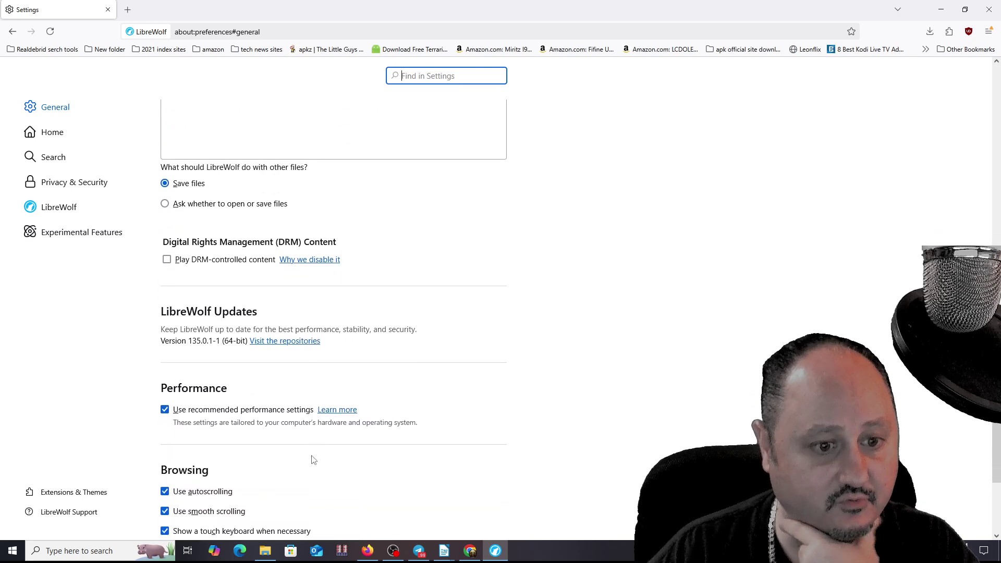
scroll(313, 459, down, 3)
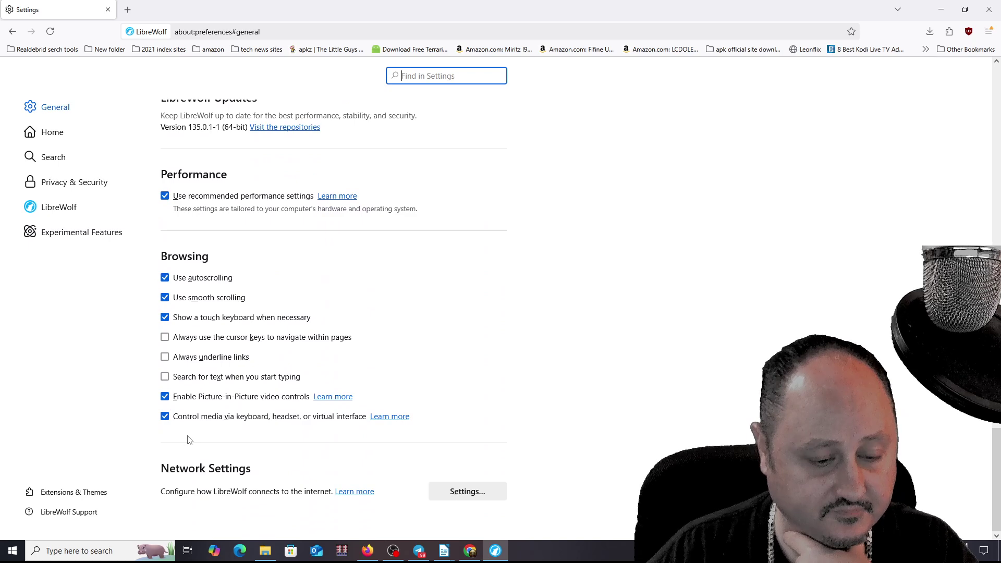
scroll(326, 409, up, 6)
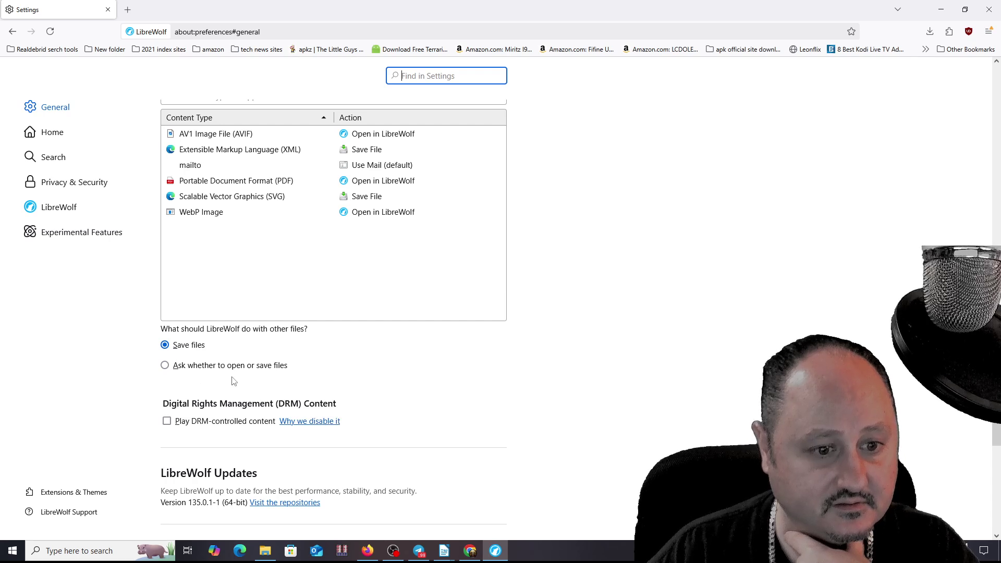
scroll(250, 378, up, 5)
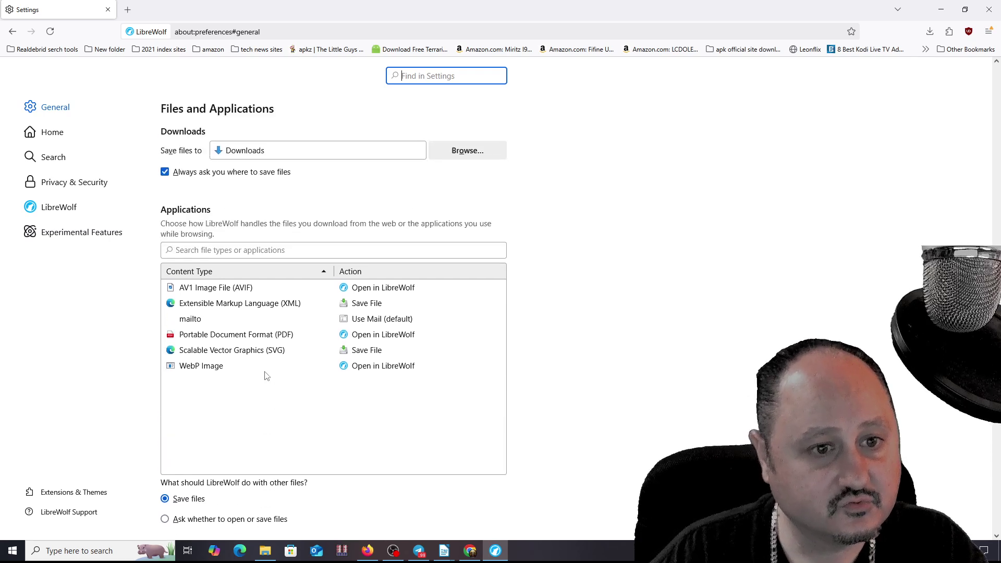
scroll(266, 375, up, 4)
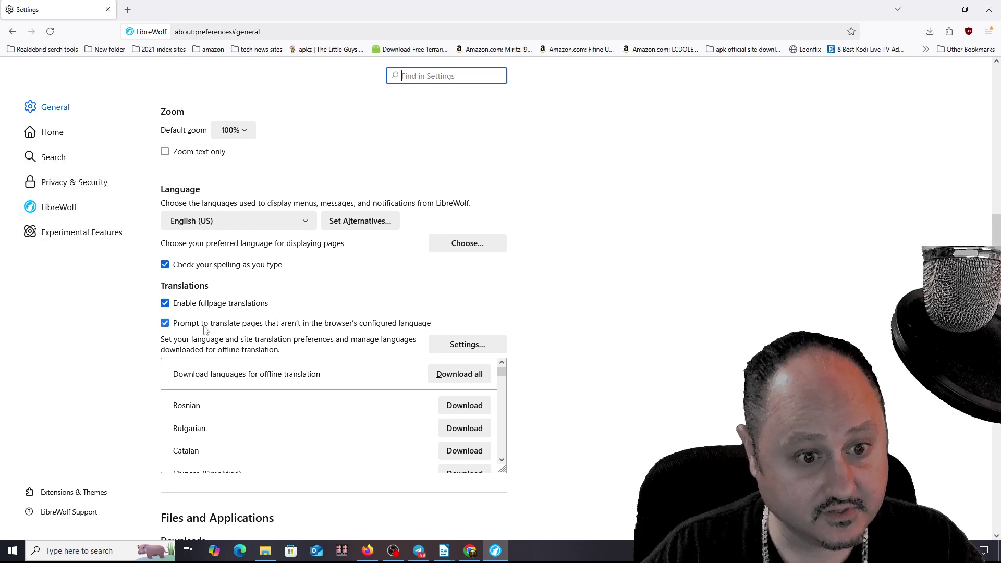
scroll(225, 323, up, 3)
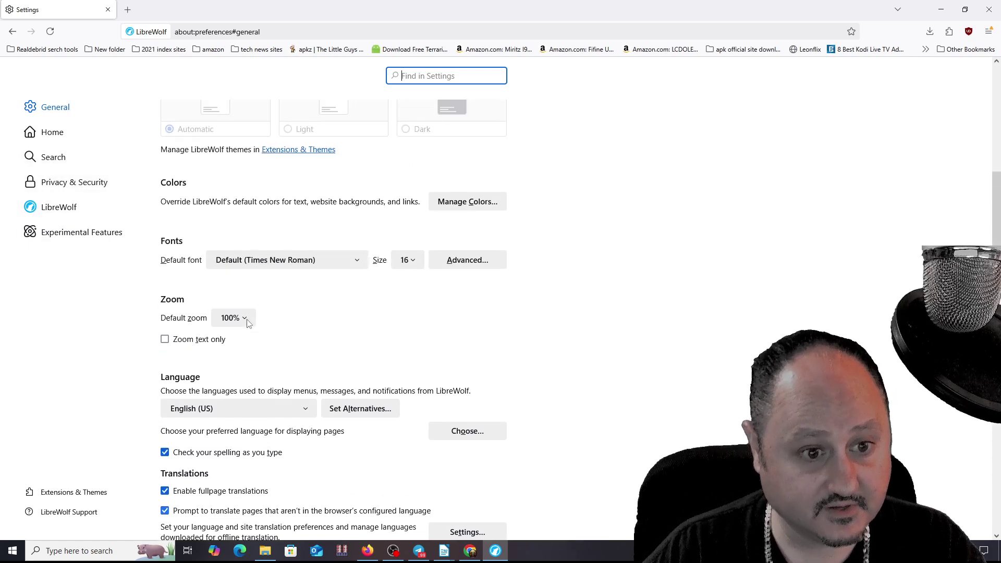
scroll(170, 339, up, 2)
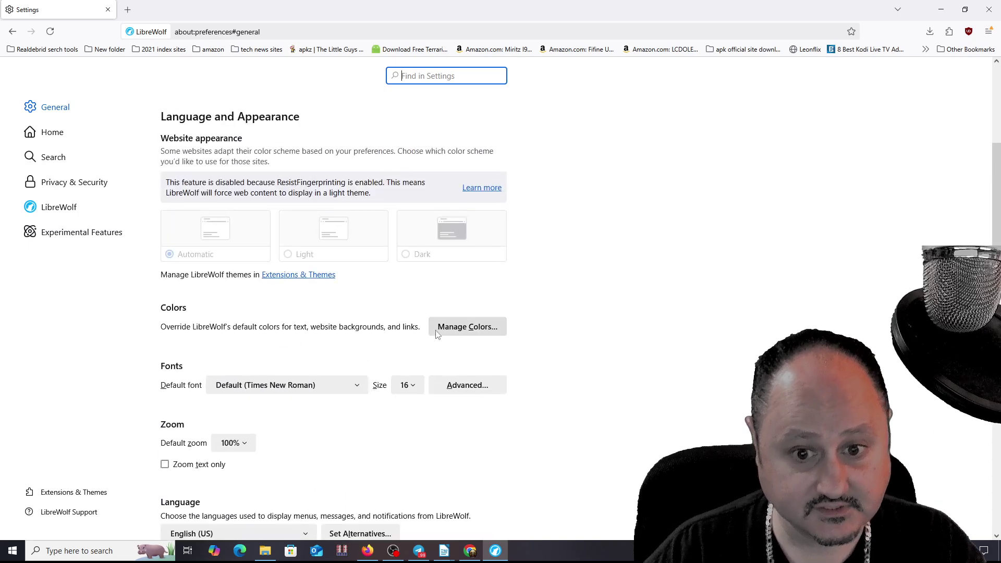
scroll(255, 358, up, 2)
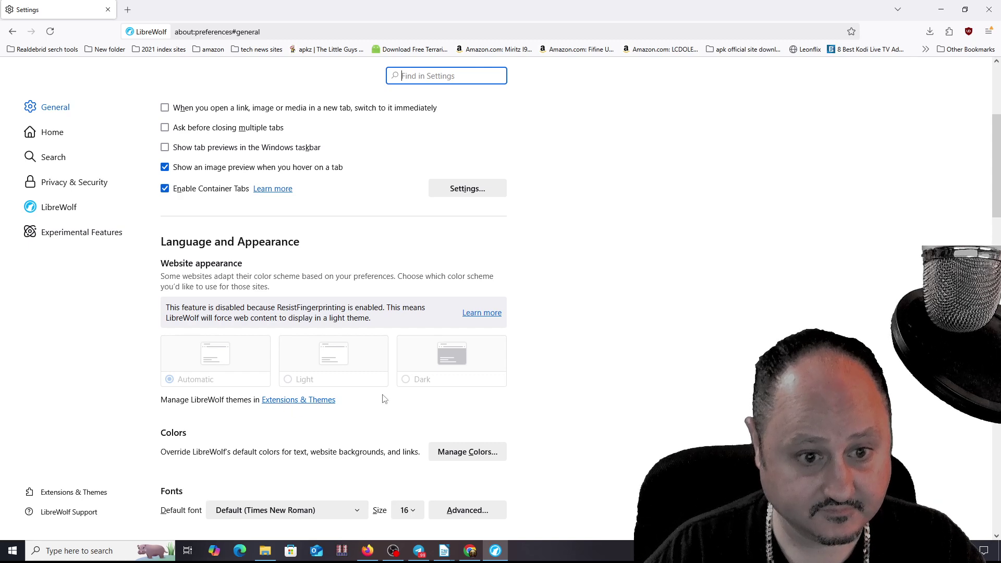
Enable the Dark theme from Extensions & Themes and return to the Settings tab
click(292, 401)
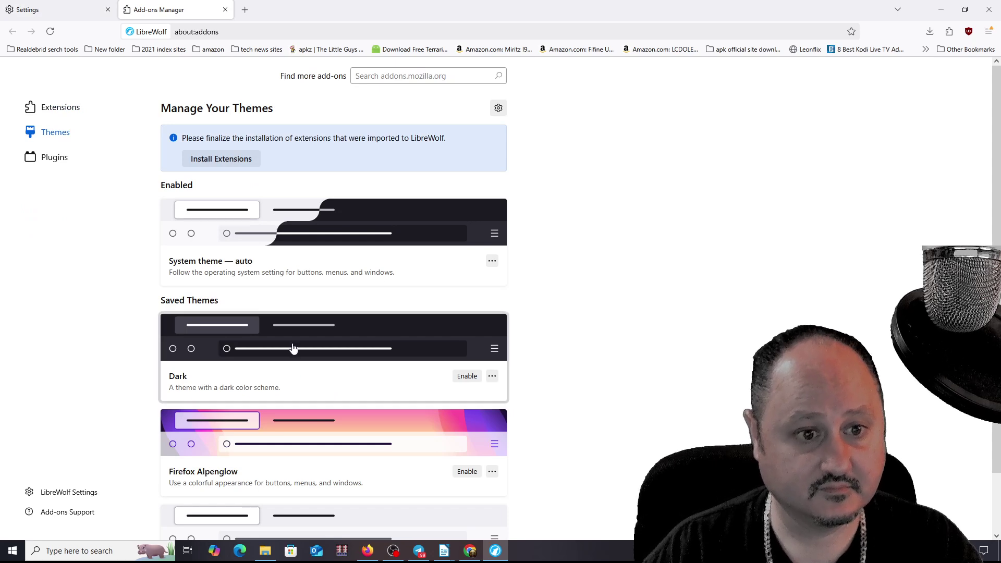
click(336, 359)
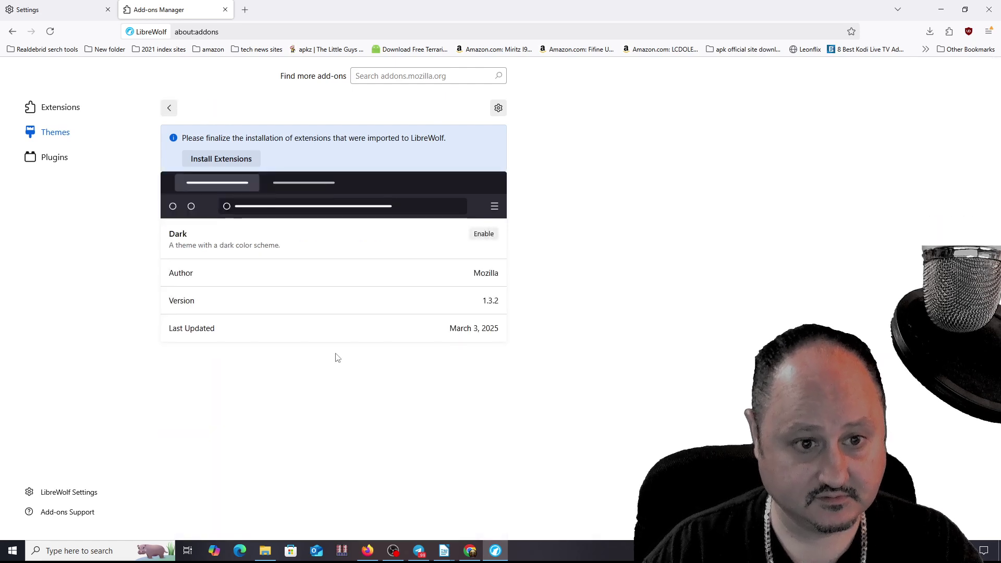
click(480, 236)
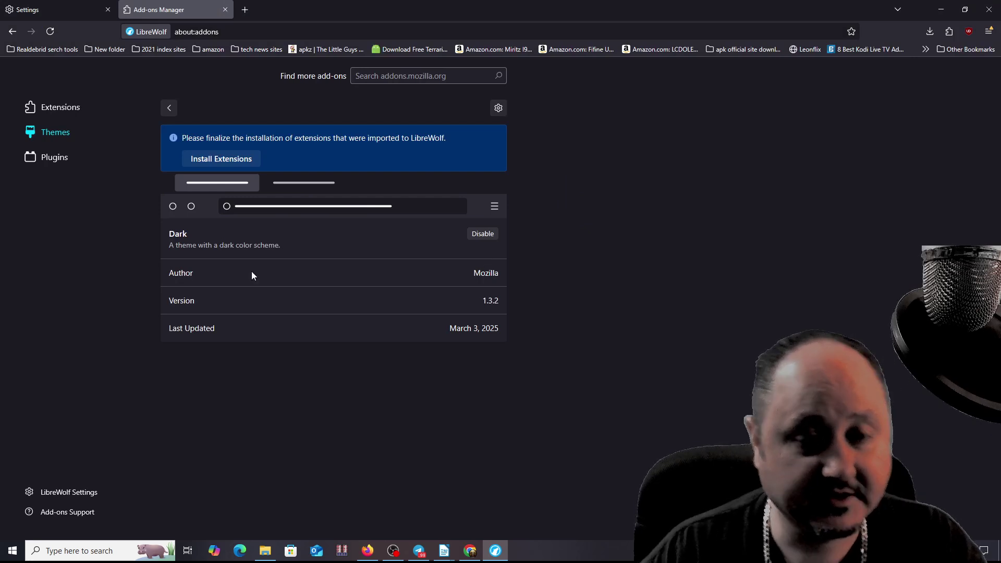
click(41, 9)
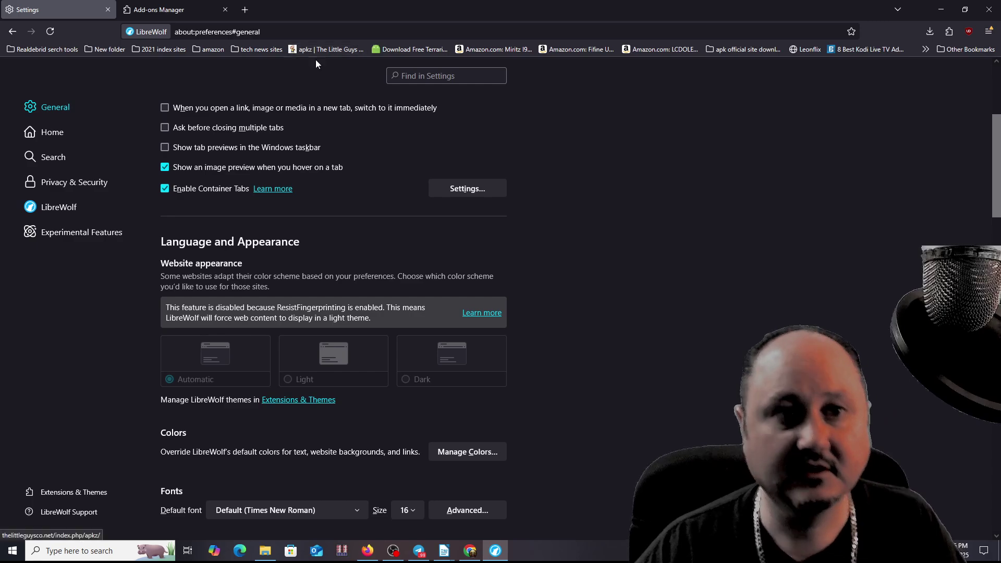
Minimize the LibreWolf window to show the Windows desktop
click(938, 9)
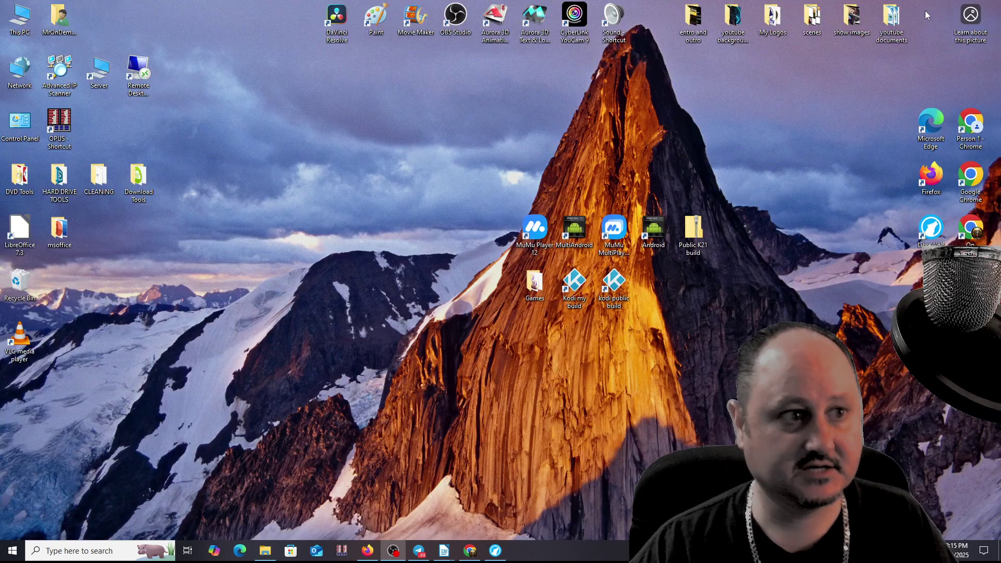